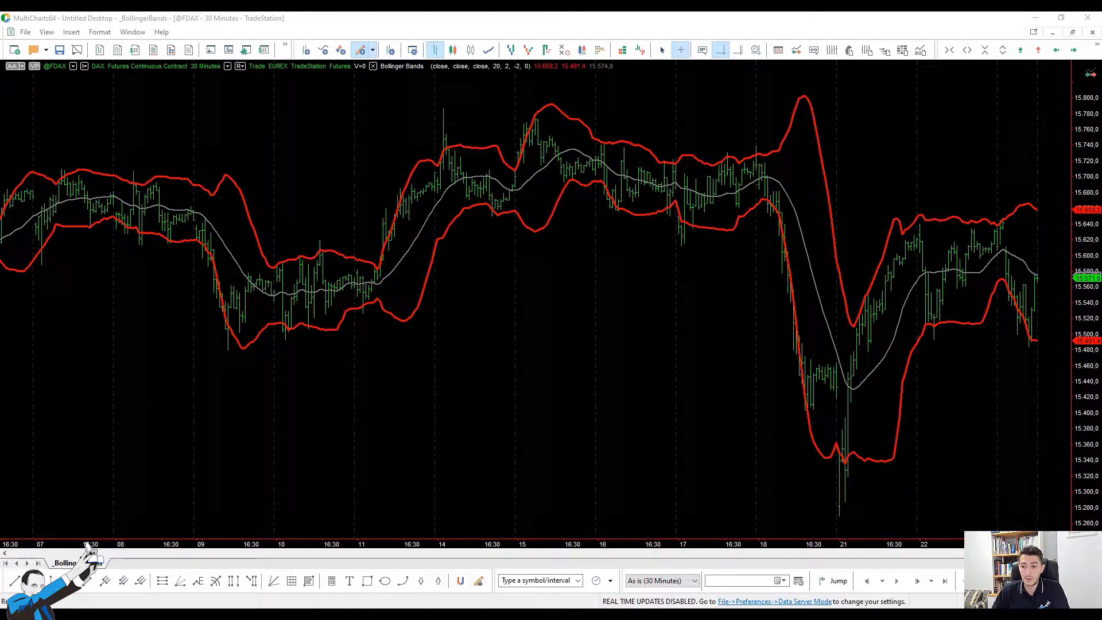
Switch to the PowerLanguage Editor showing the BollingerBands_Develop_Rev strategy code.
key("alt+Tab")
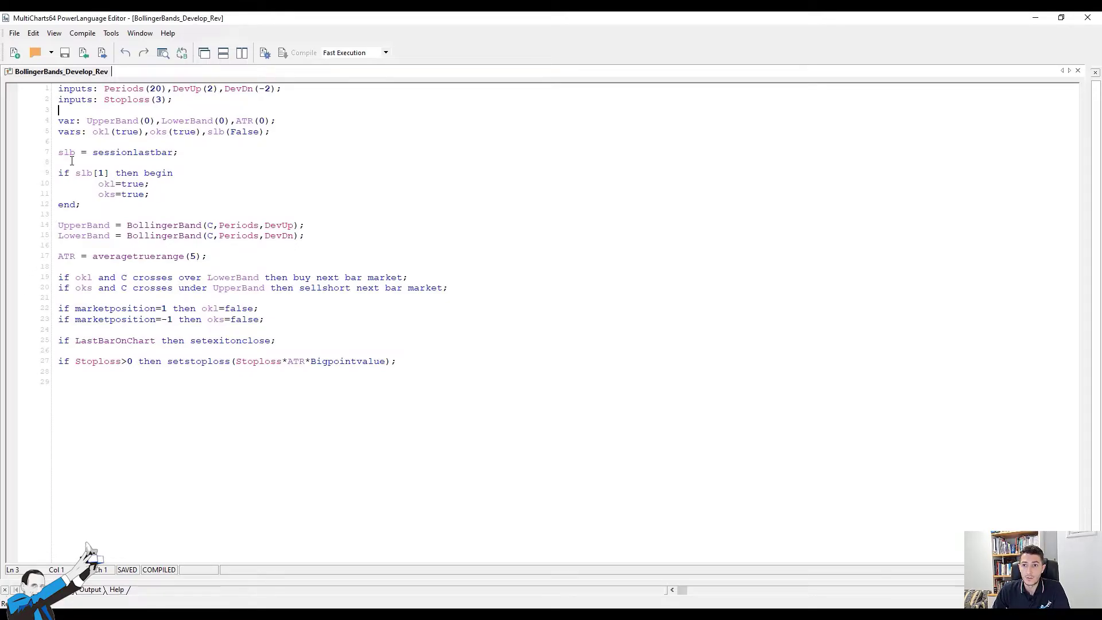
left_click(54, 89)
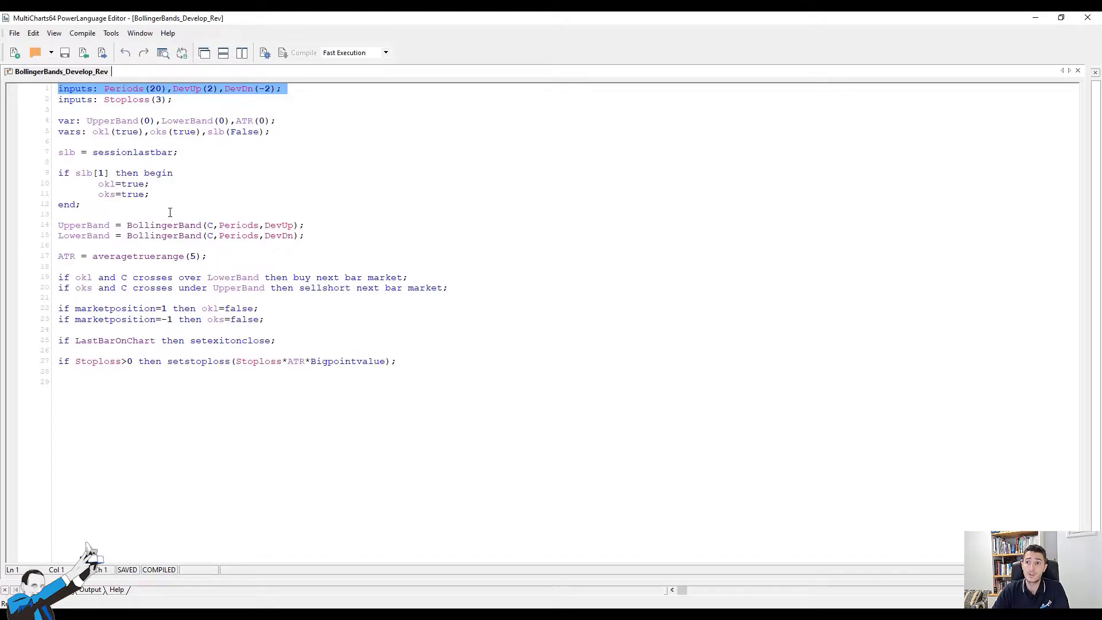
triple_click(71, 100)
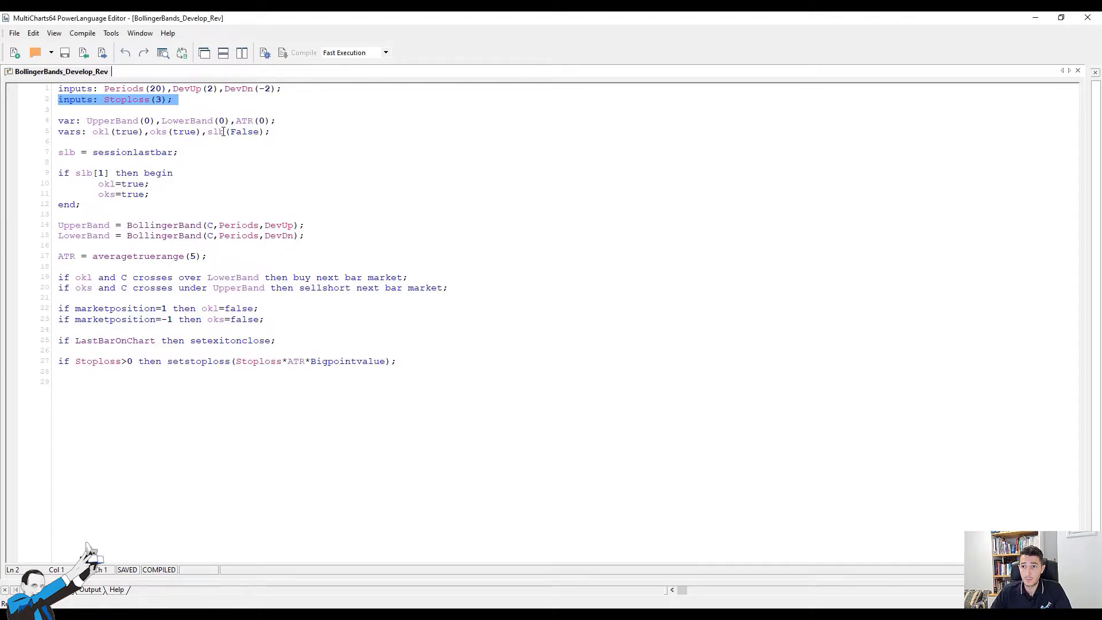
double_click(100, 124)
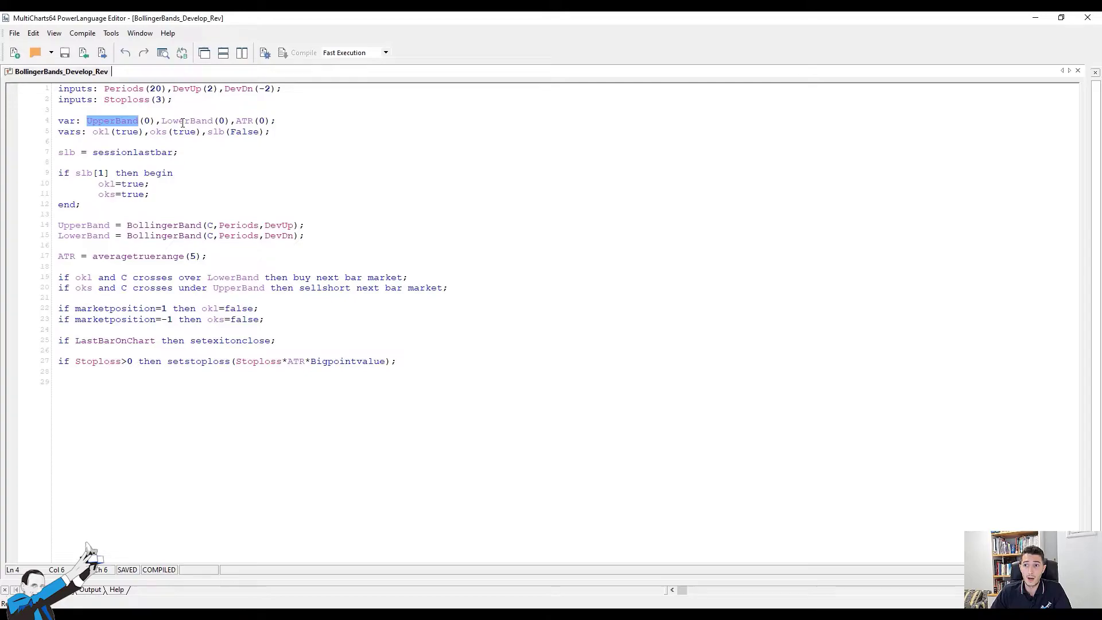
double_click(172, 123)
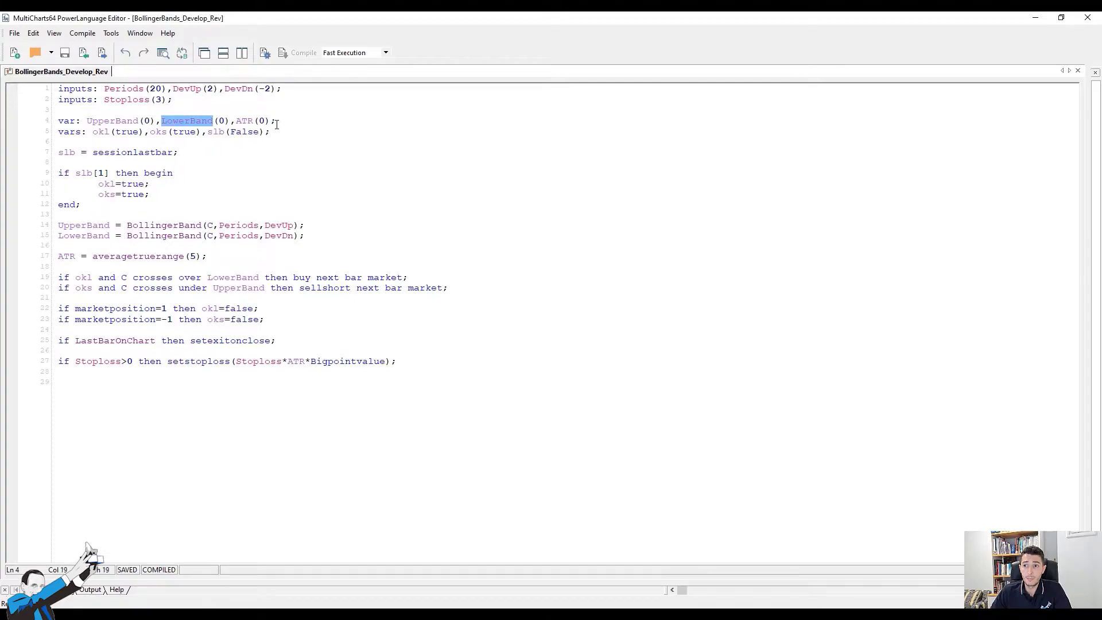
double_click(241, 121)
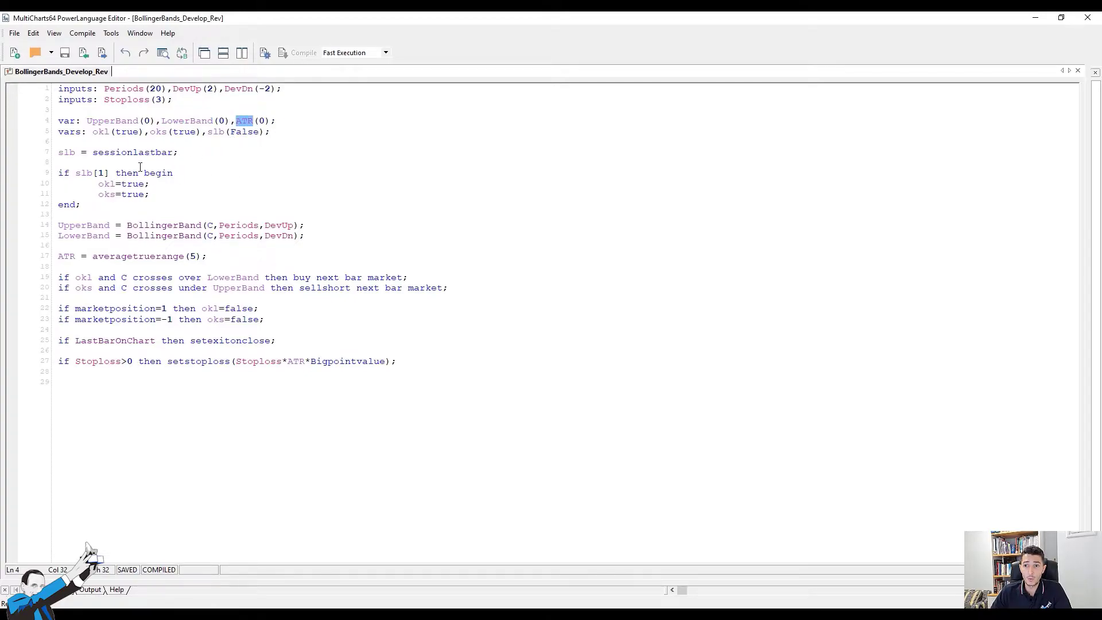
double_click(104, 132)
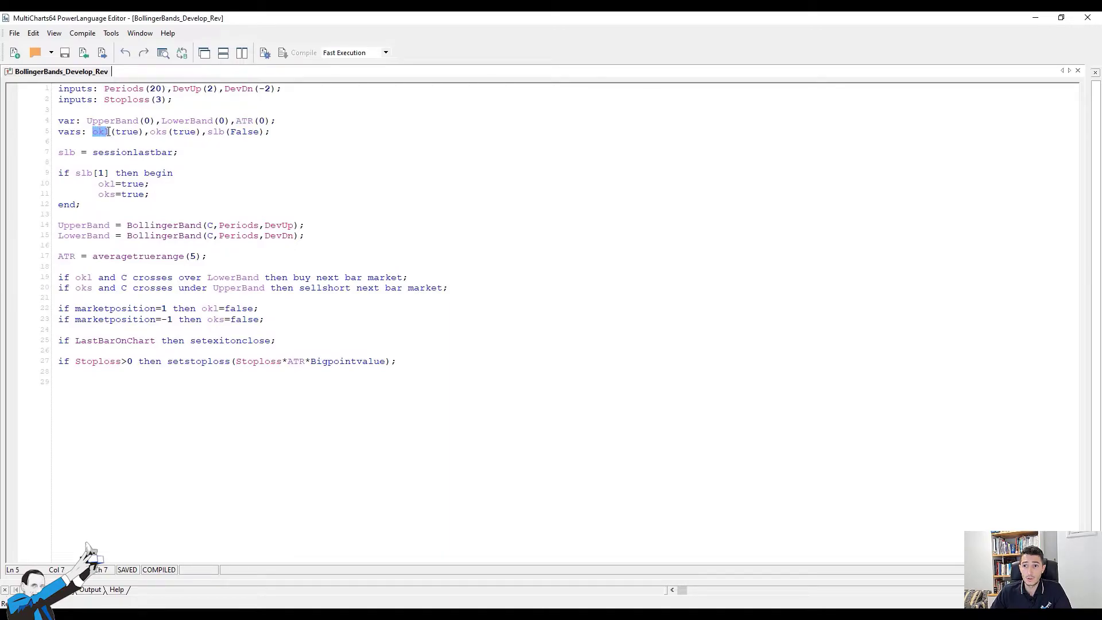
left_click(151, 132)
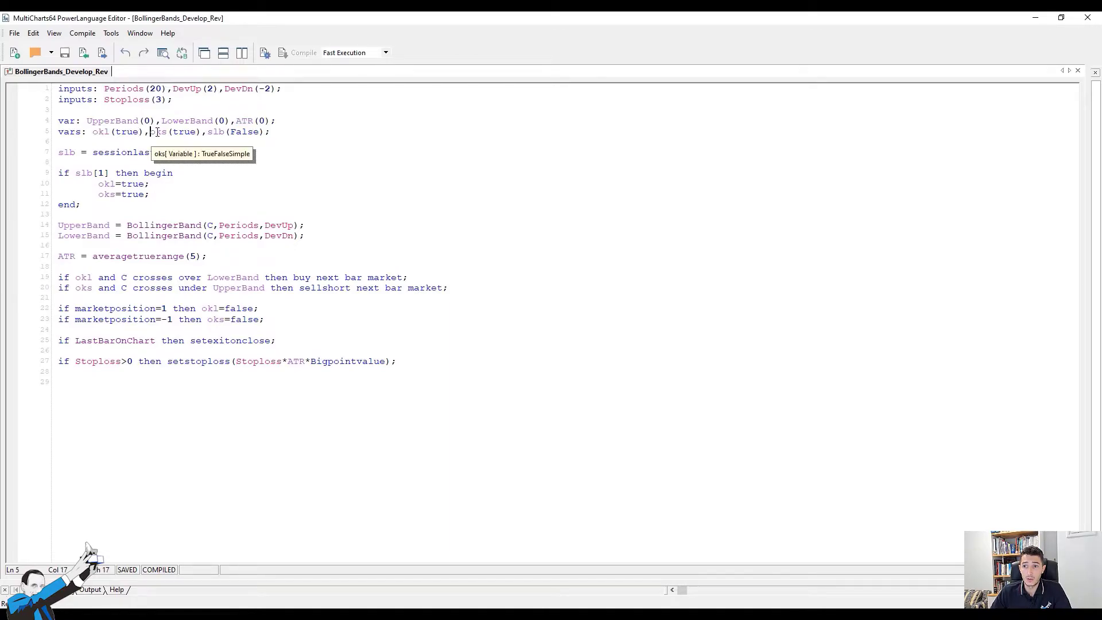
double_click(155, 132)
left_click(182, 152)
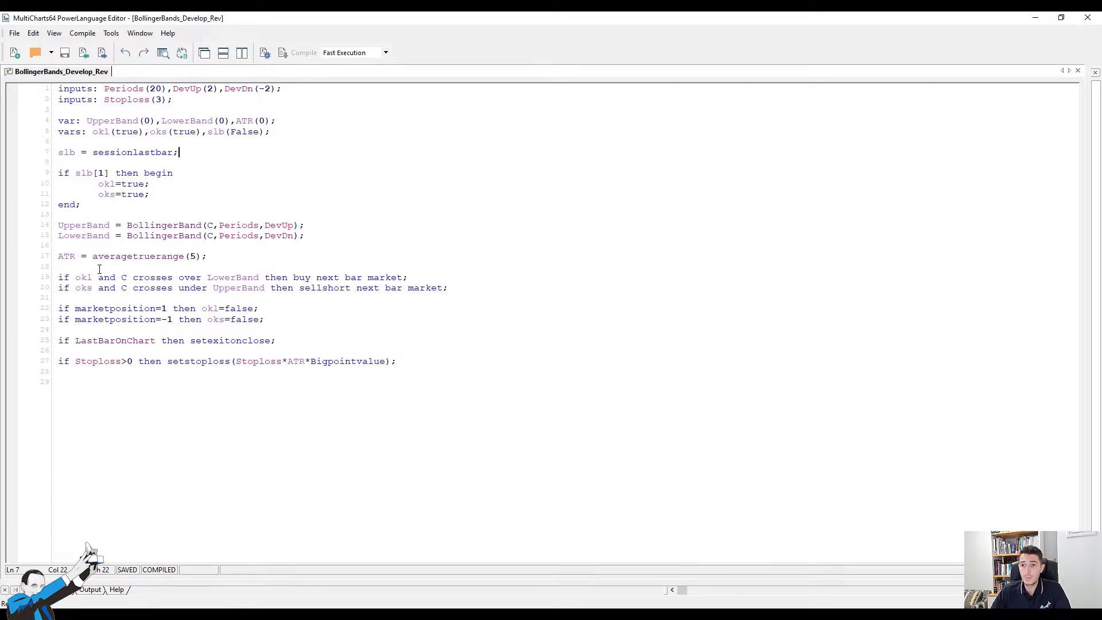
left_click_drag(53, 280, 54, 294)
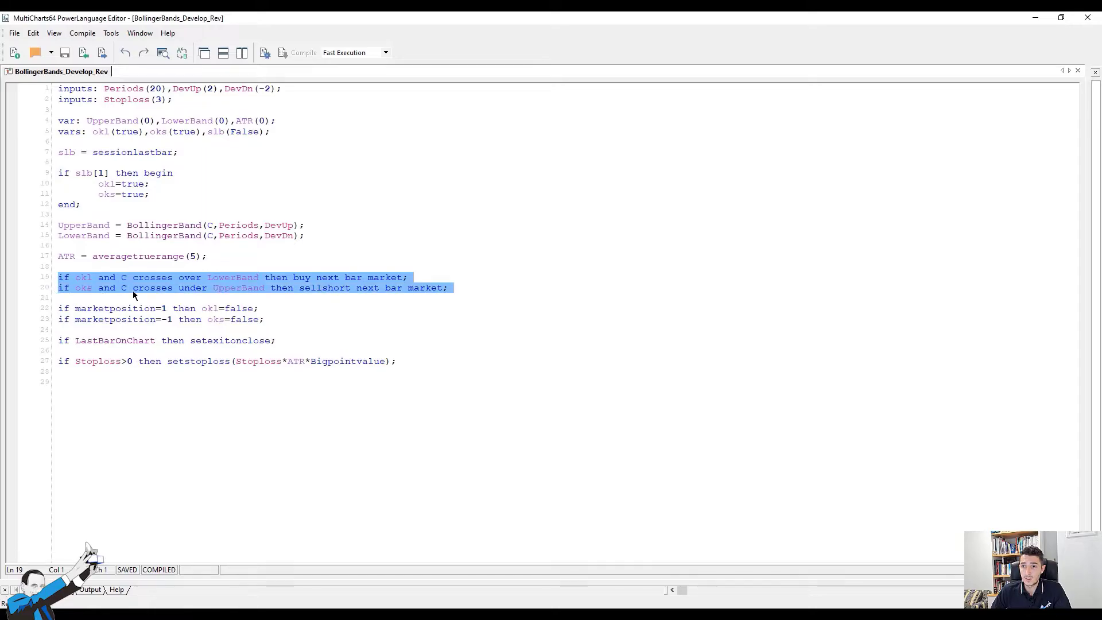
left_click(147, 287)
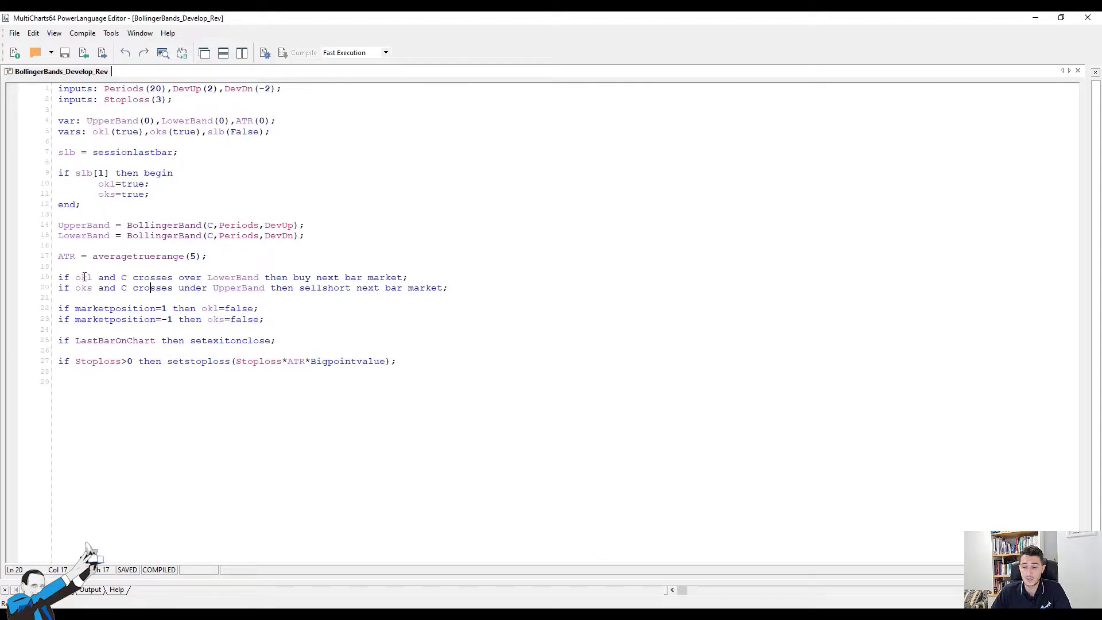
double_click(122, 277)
left_click_drag(133, 277, 173, 277)
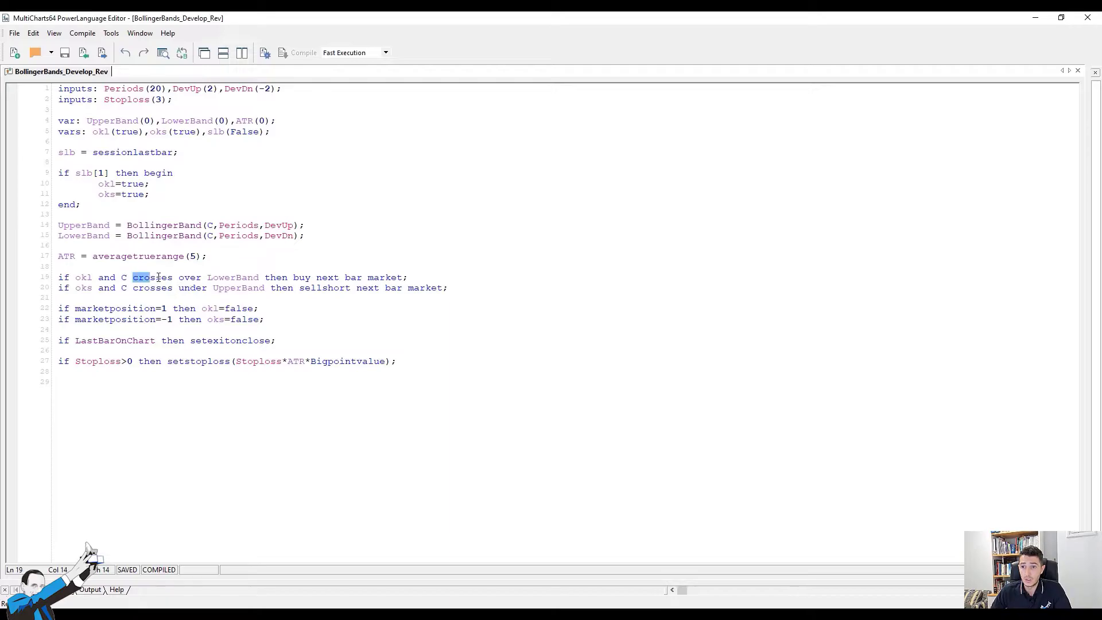
double_click(190, 277)
double_click(230, 277)
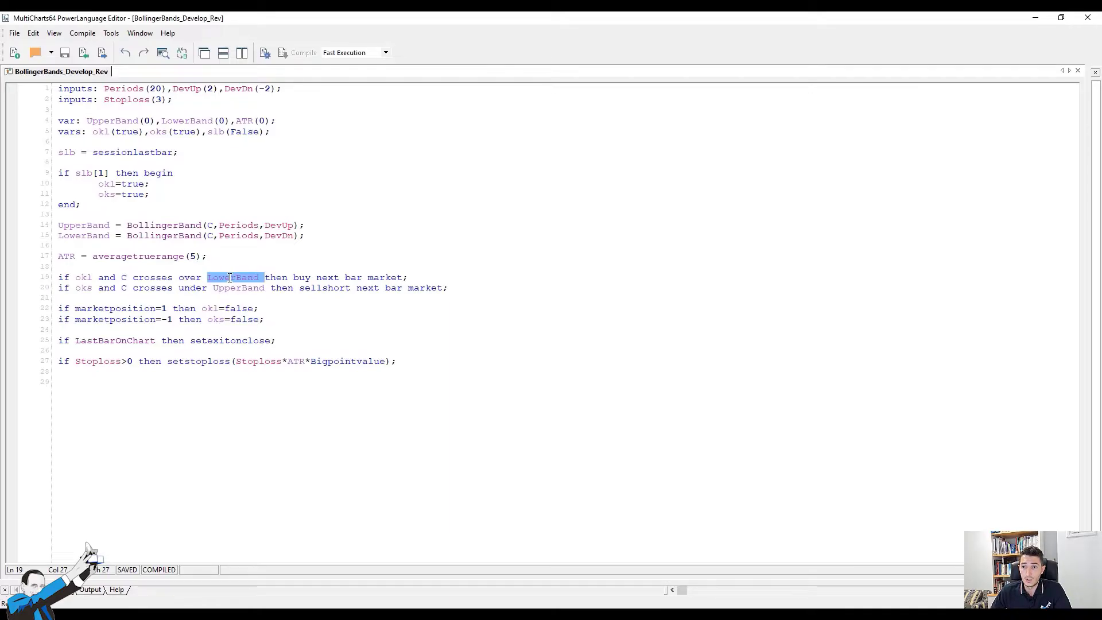
left_click(277, 277)
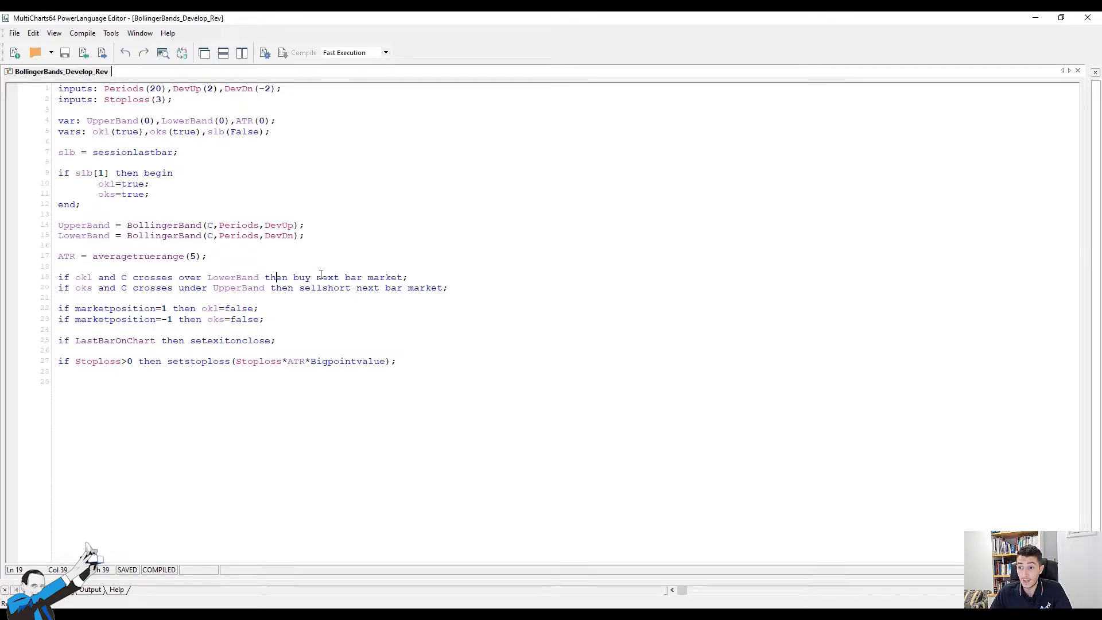
left_click(121, 288)
double_click(121, 288)
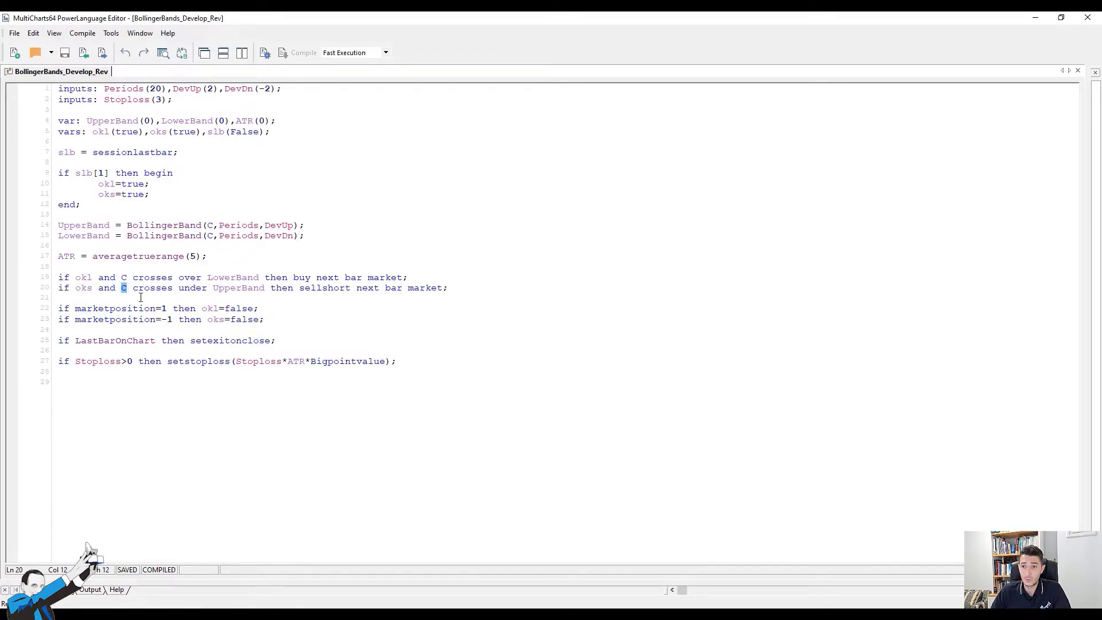
double_click(209, 289)
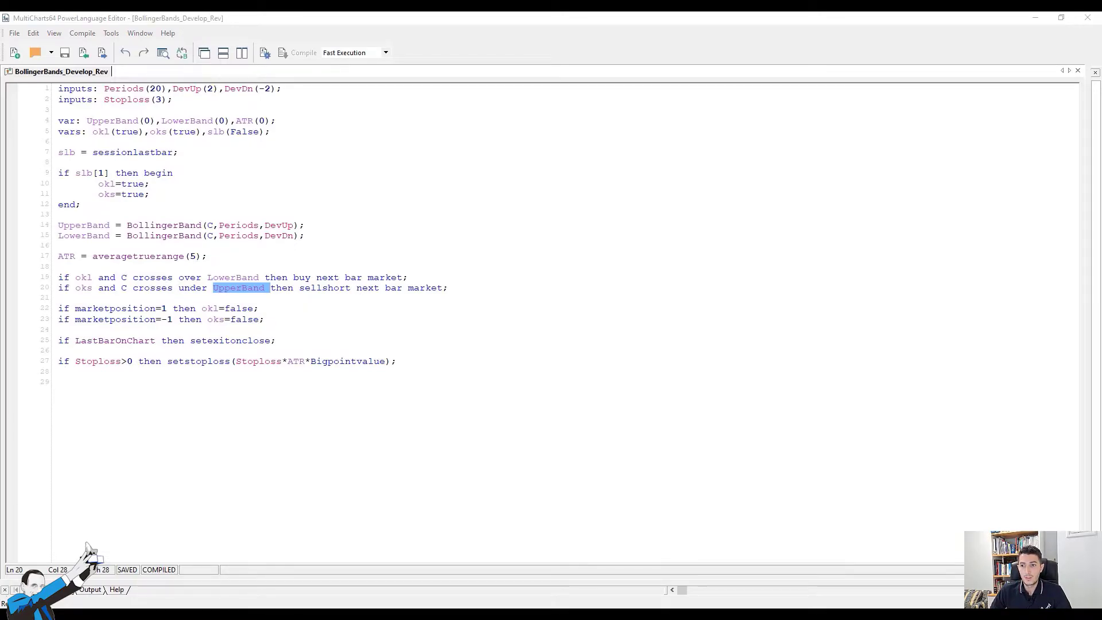
left_click(56, 343)
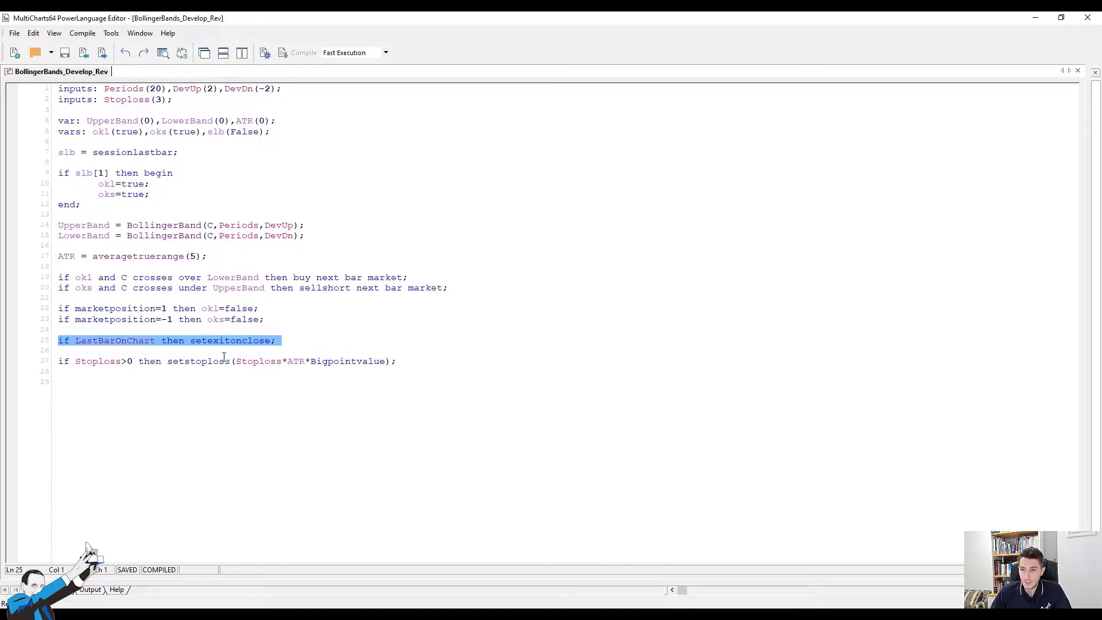
triple_click(84, 364)
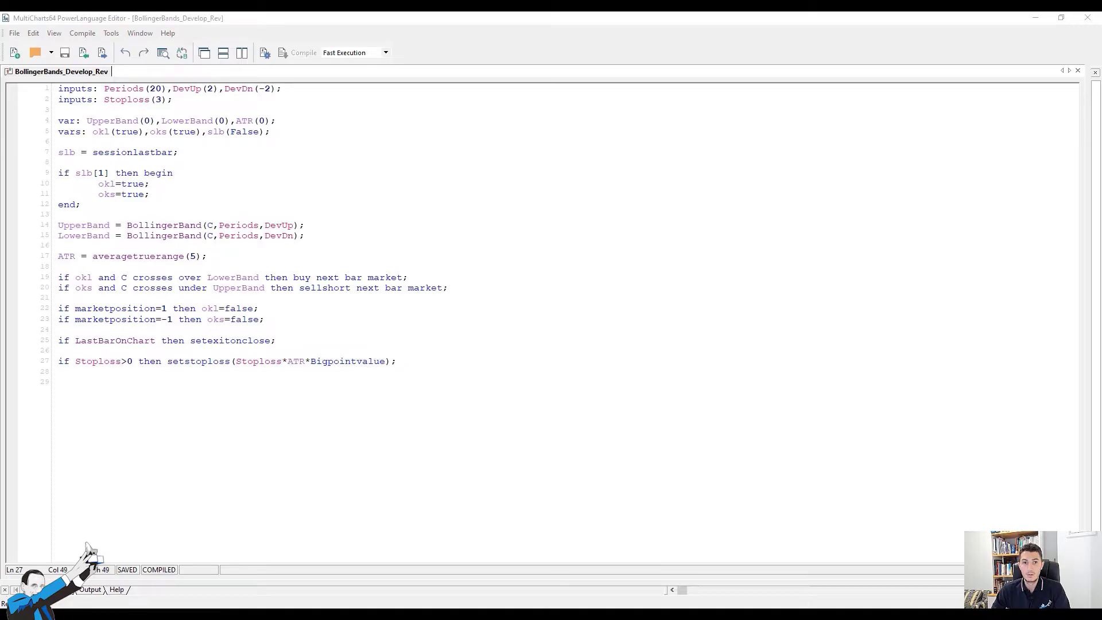
left_click(324, 568)
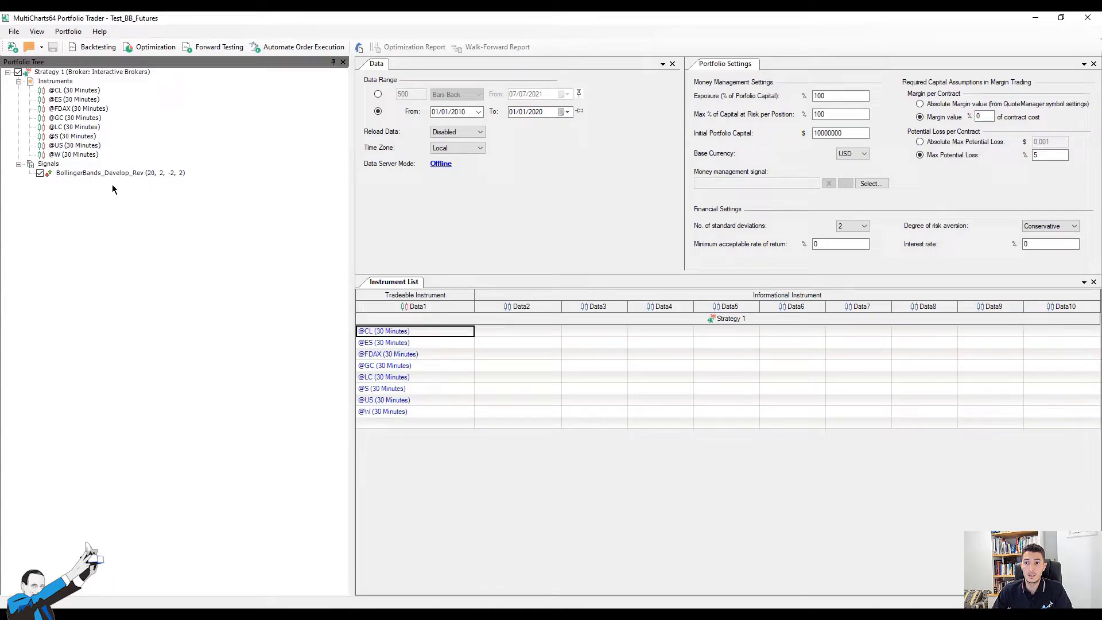
left_click(96, 91)
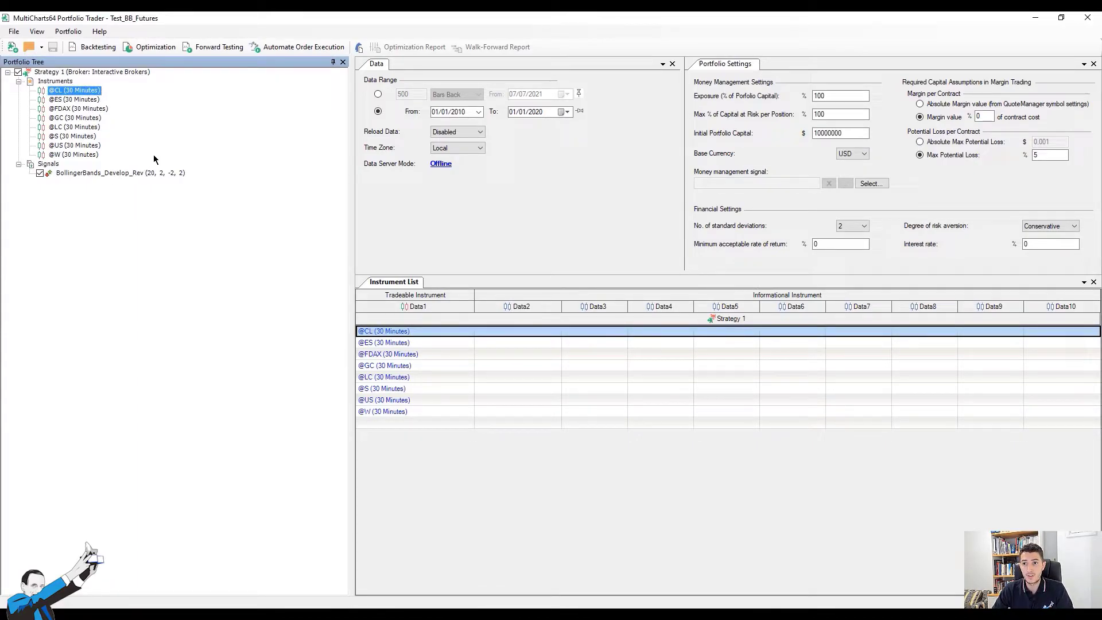
left_click(89, 99)
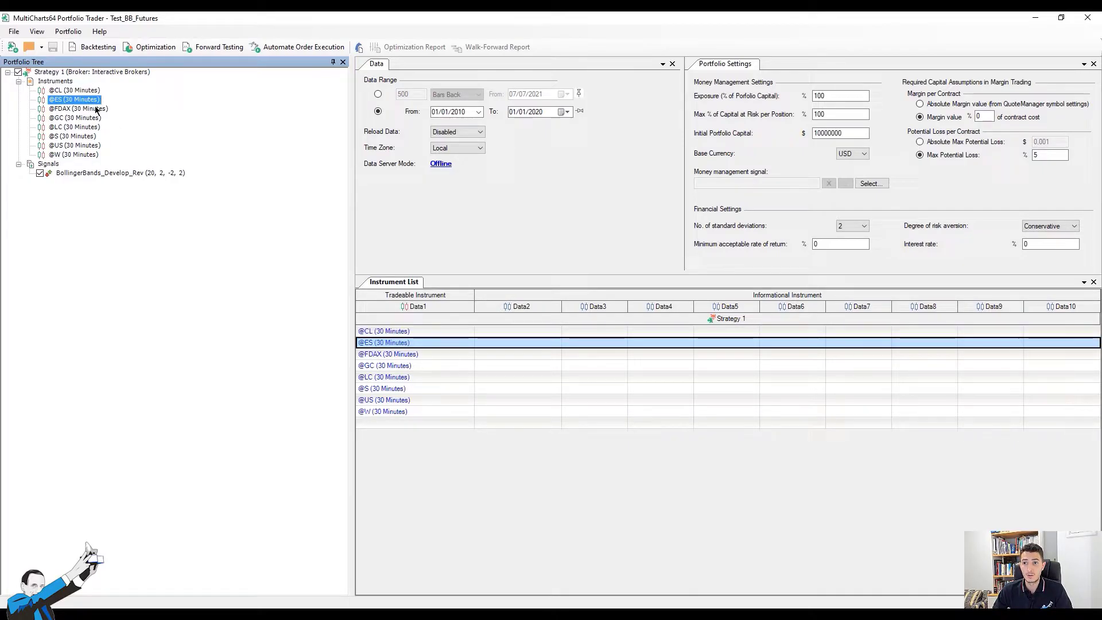
left_click(97, 109)
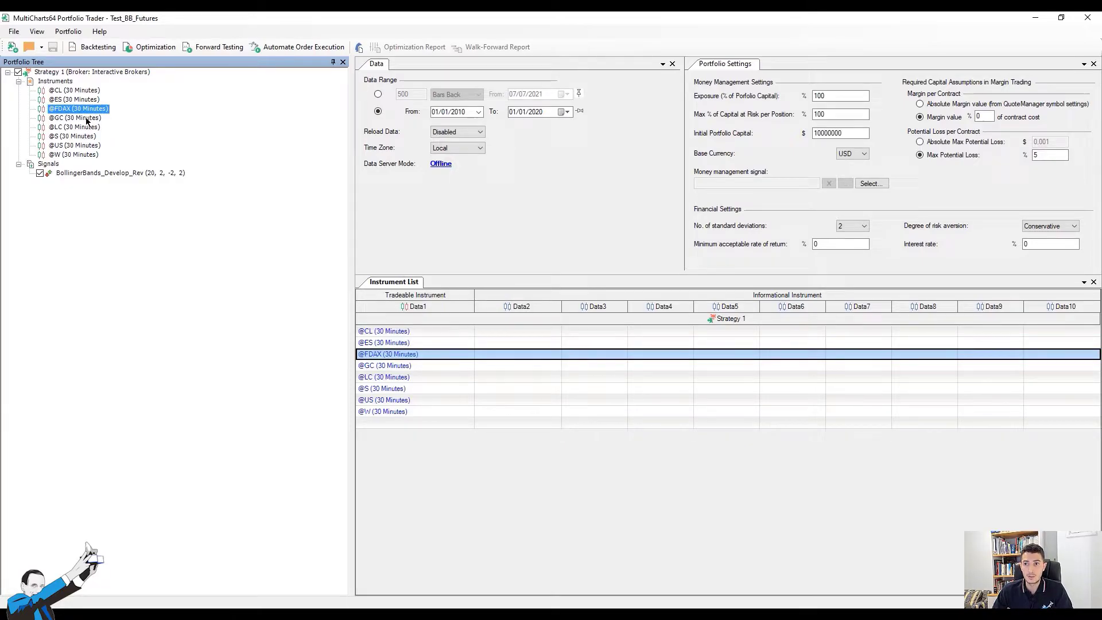
left_click(90, 119)
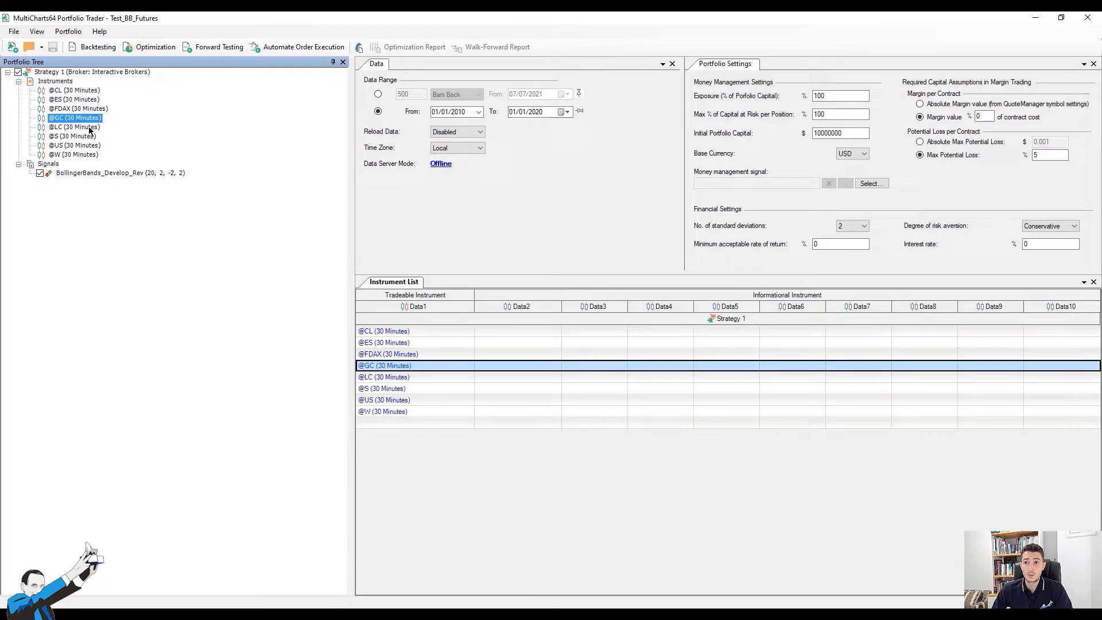
left_click(90, 129)
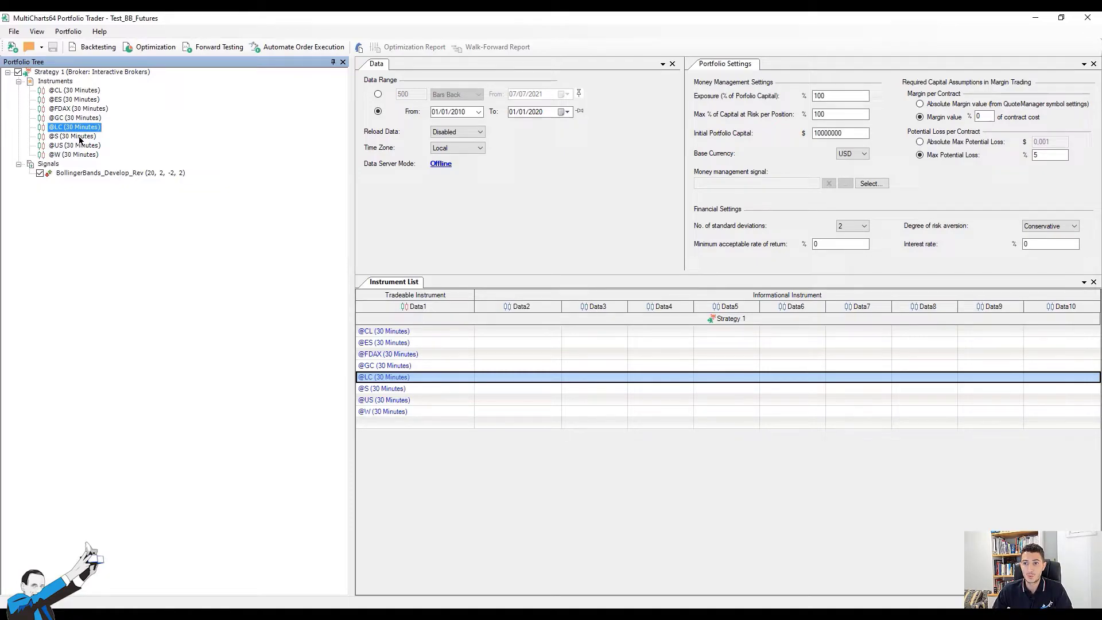
left_click(80, 138)
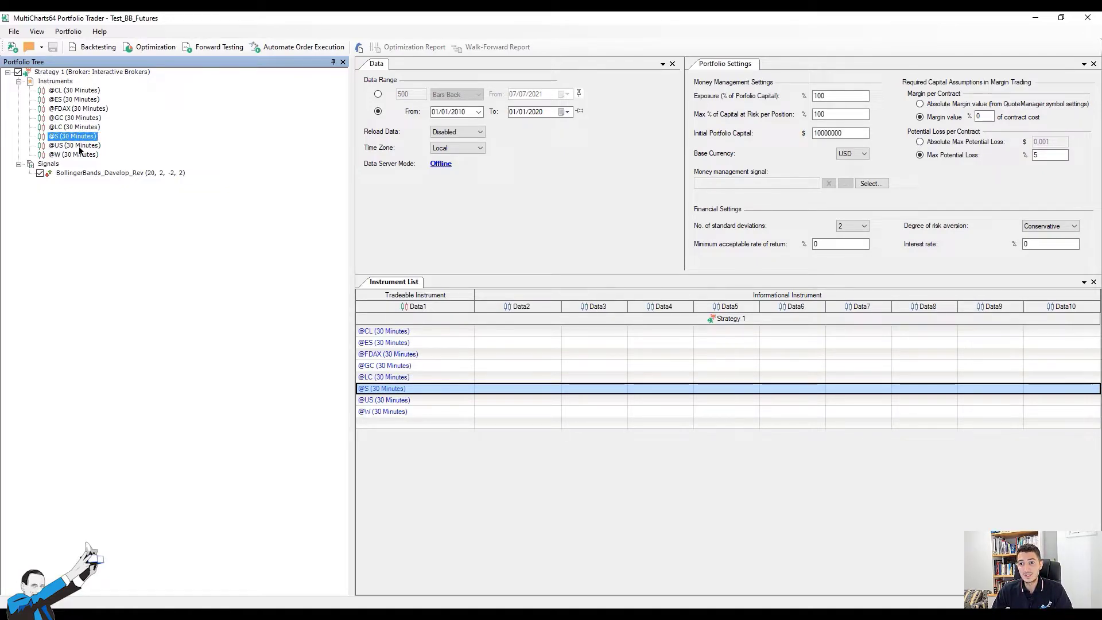
left_click(80, 146)
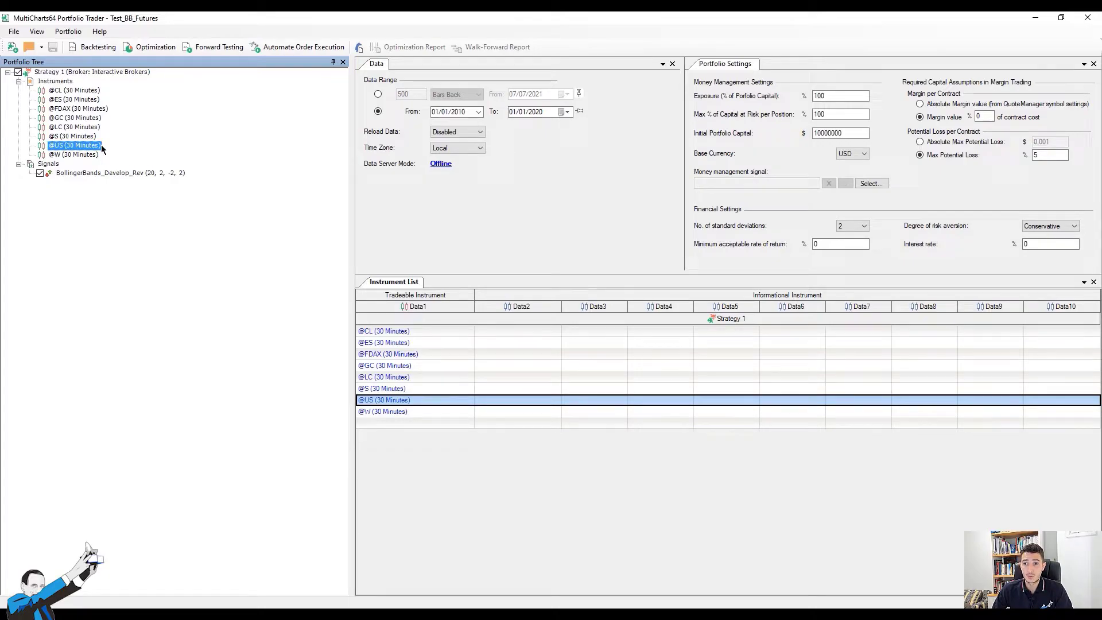
left_click(81, 156)
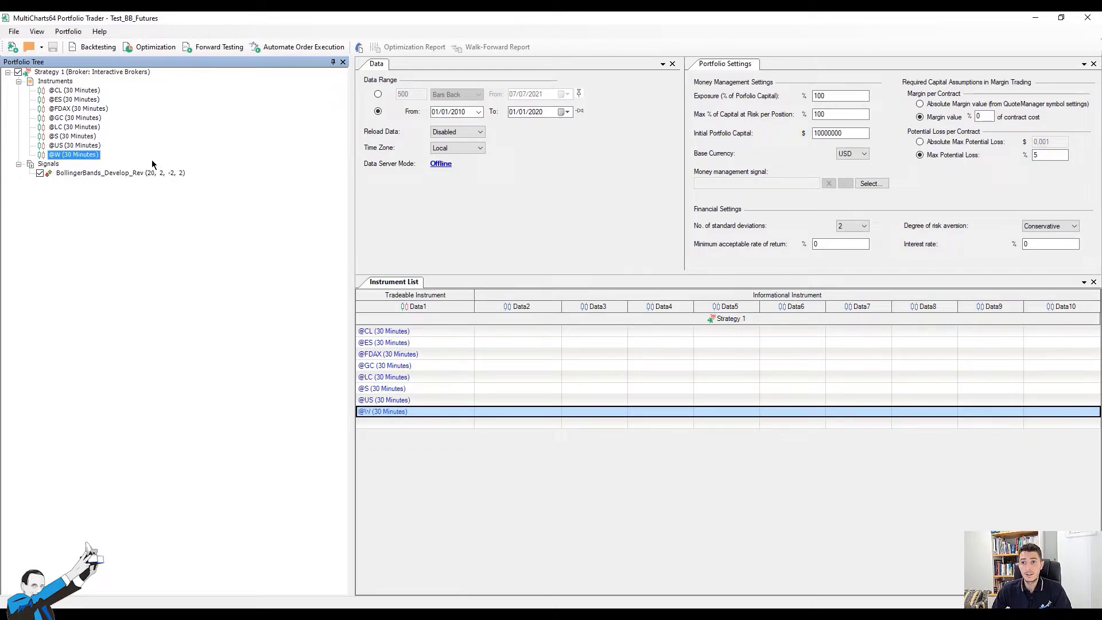
left_click(101, 175)
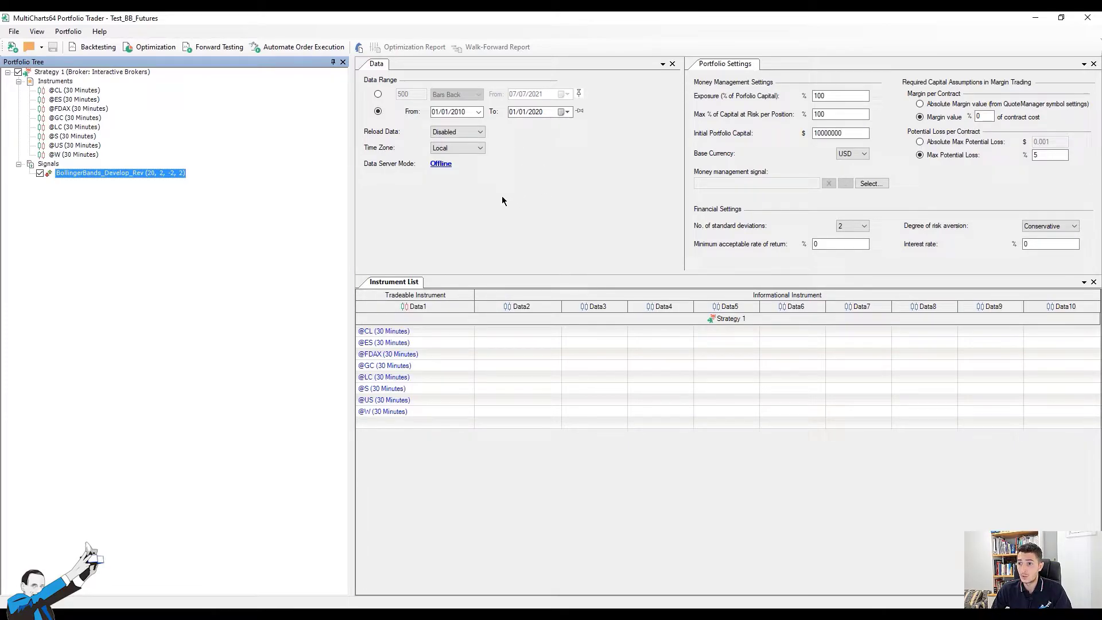
Check the initial portfolio capital, then backtest the strategy on the whole futures portfolio.
double_click(826, 132)
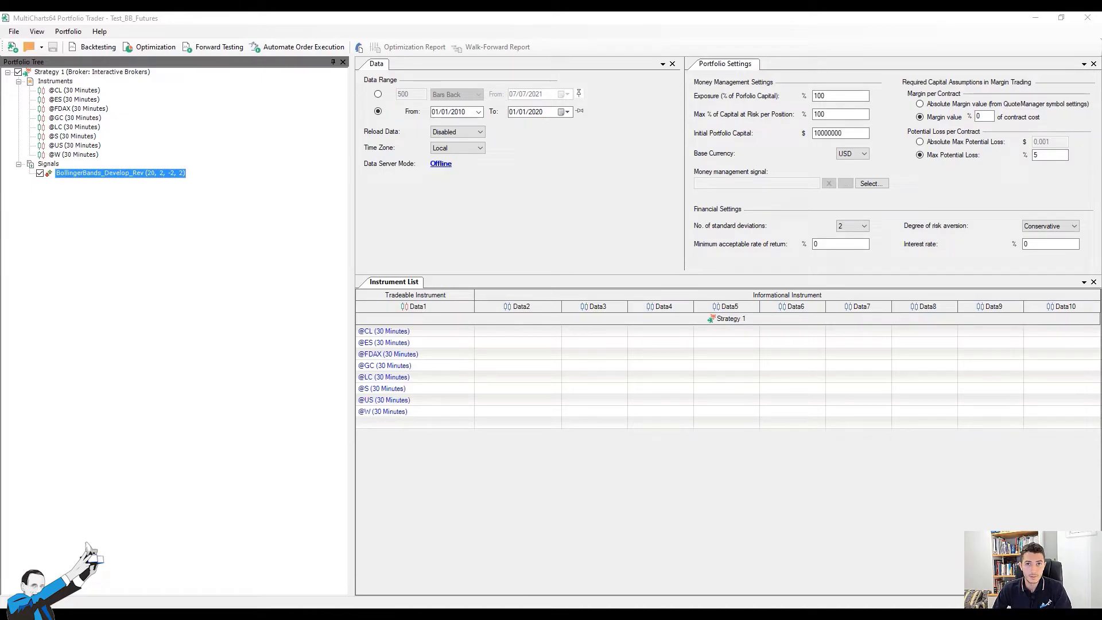
left_click(93, 52)
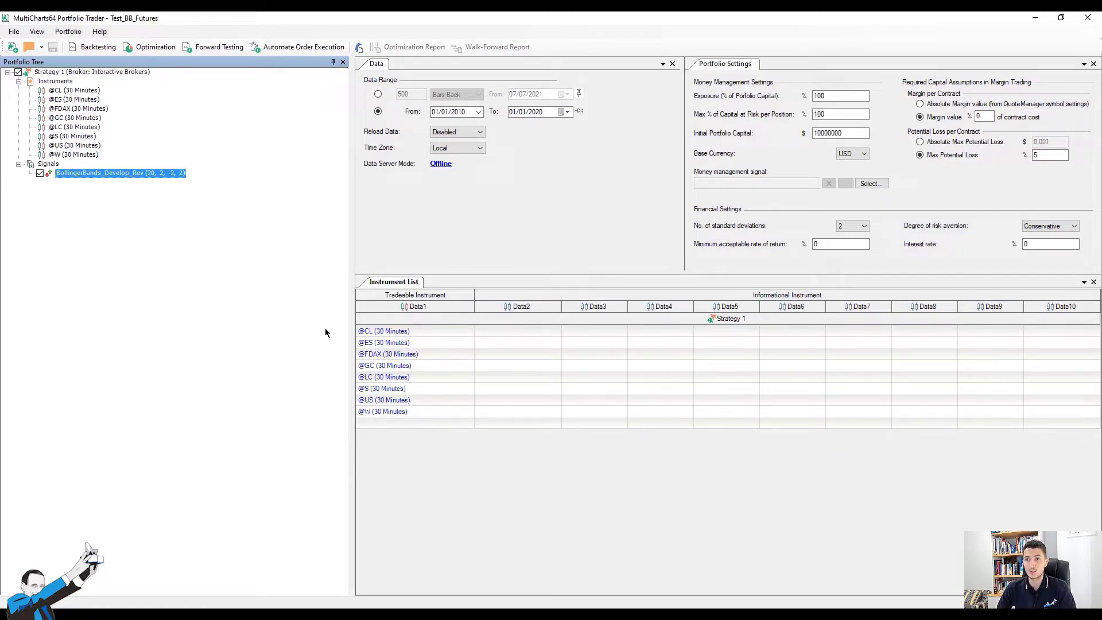
left_click(92, 47)
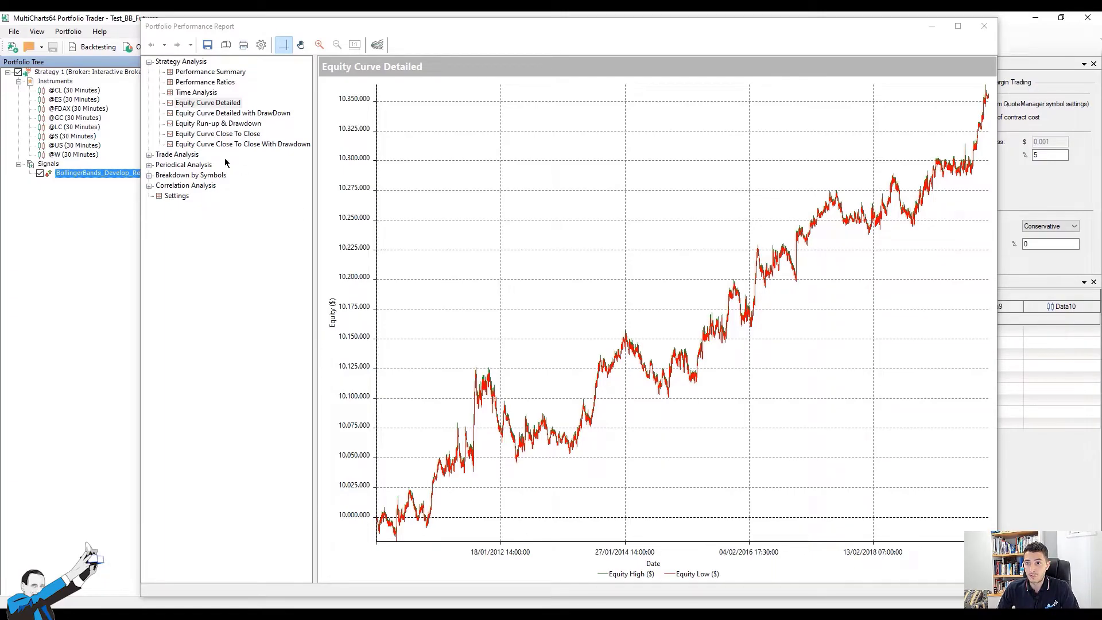
Show the Total Trade Analysis statistics in the Trade Analysis section of the report.
left_click(183, 164)
left_click(177, 155)
left_click(205, 176)
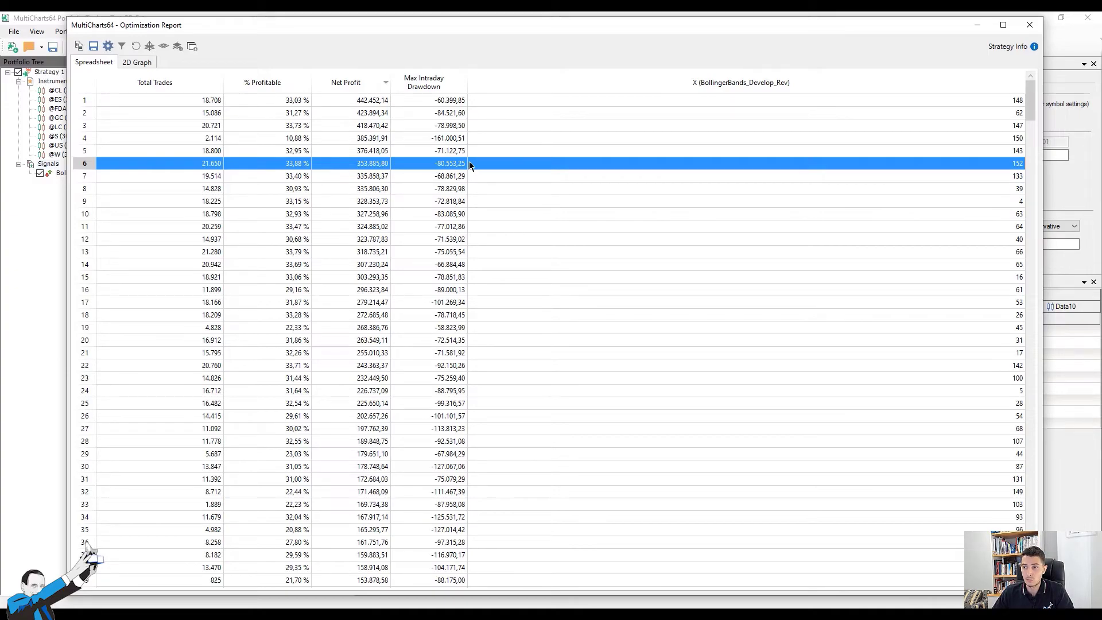
left_click(468, 100)
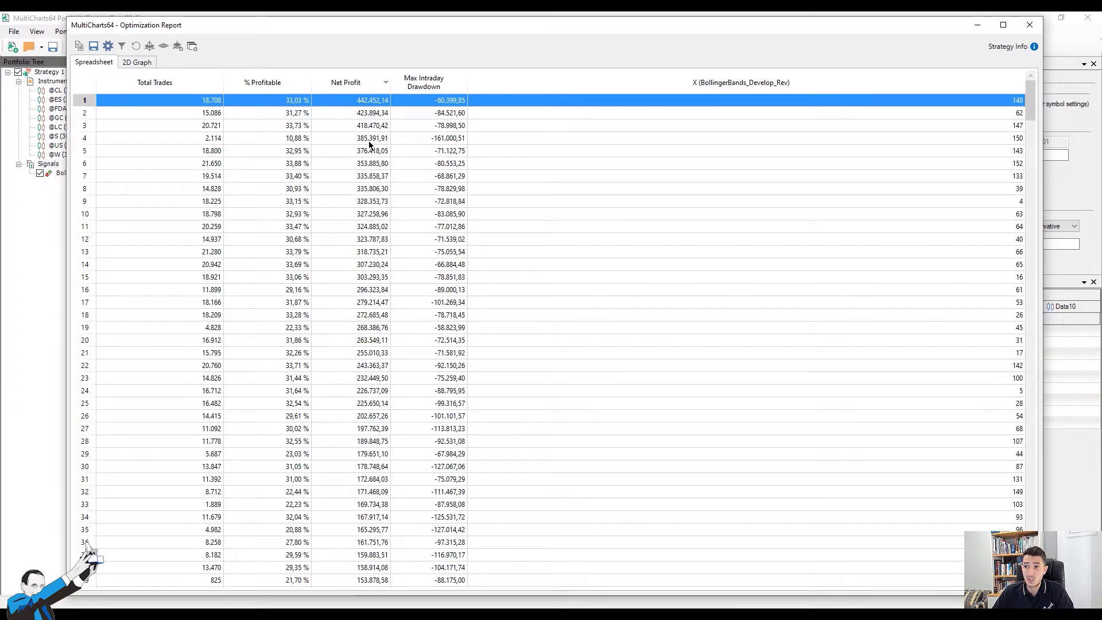
left_click(392, 114)
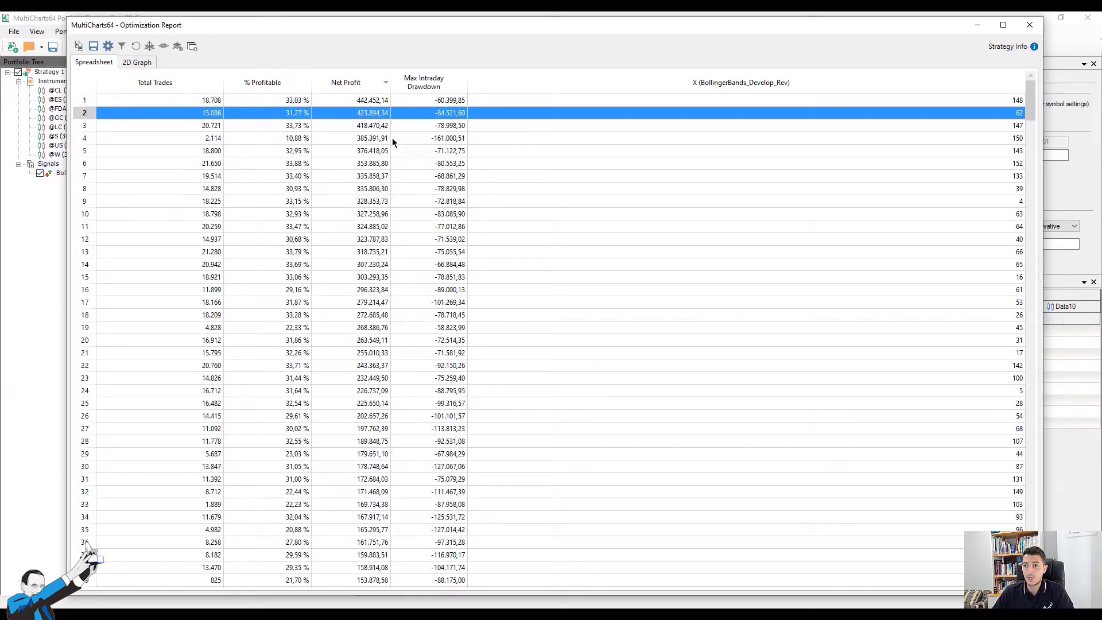